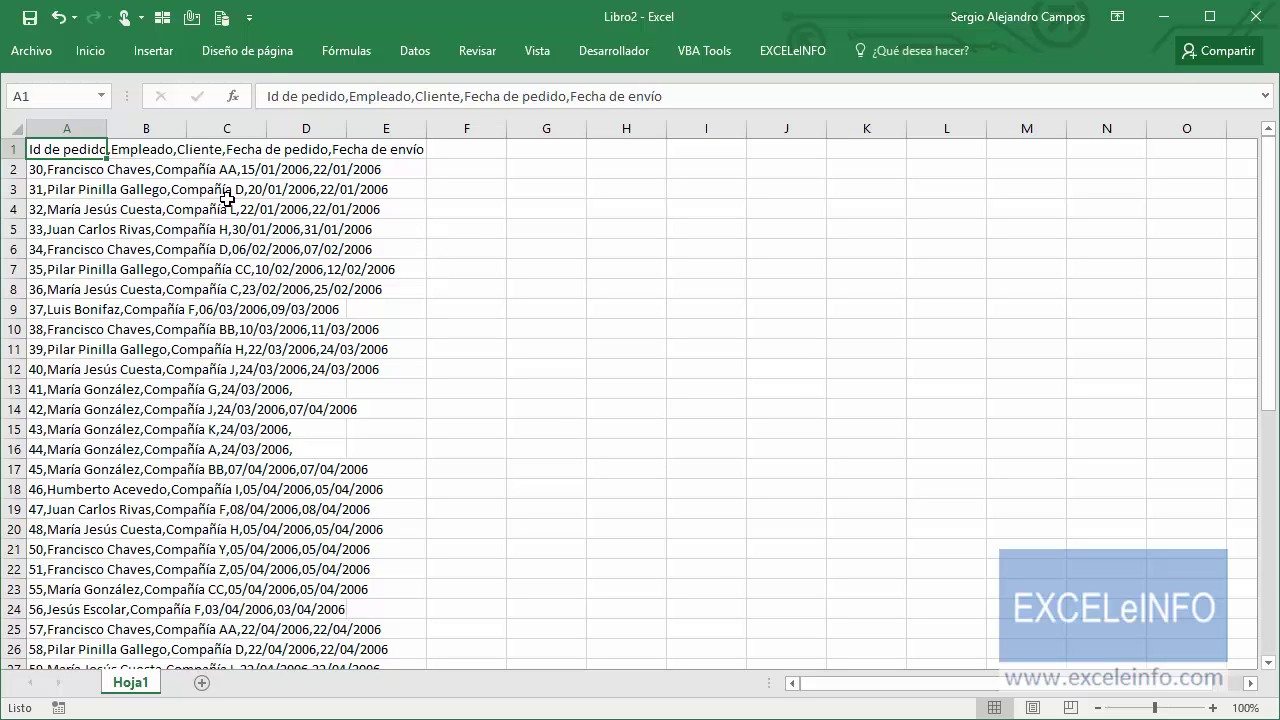
pyautogui.click(270, 52)
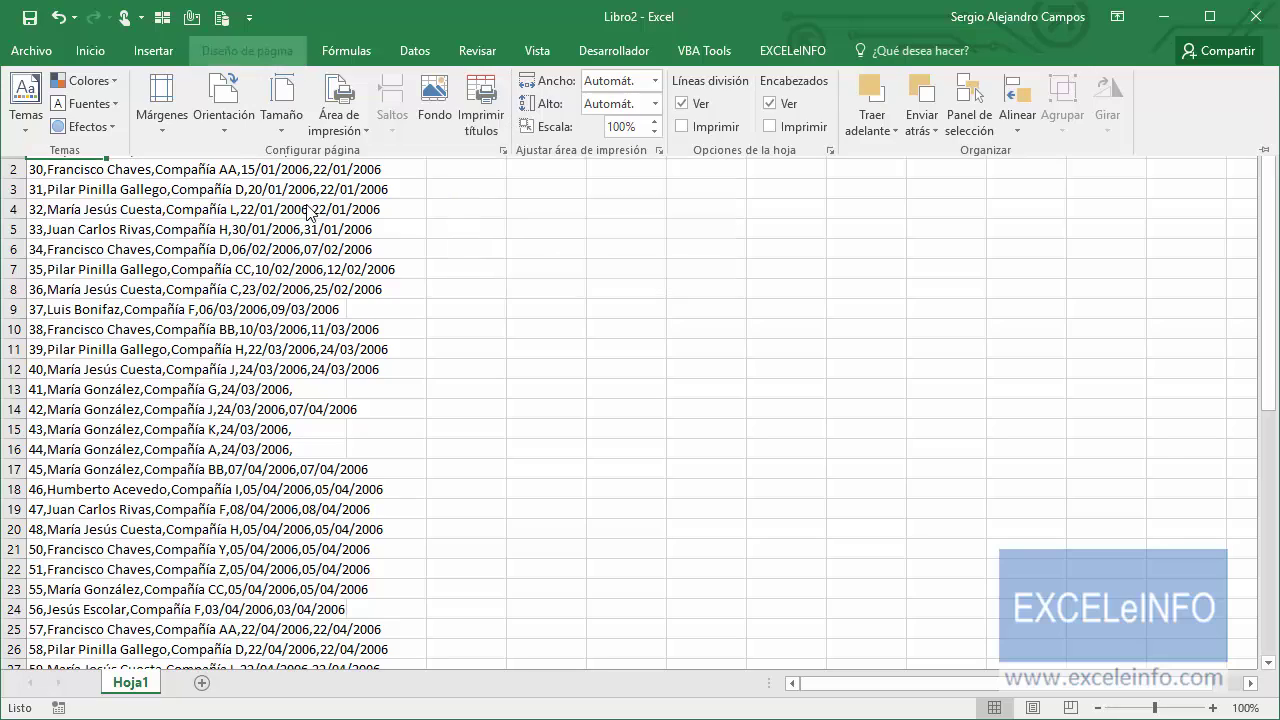
pyautogui.click(311, 210)
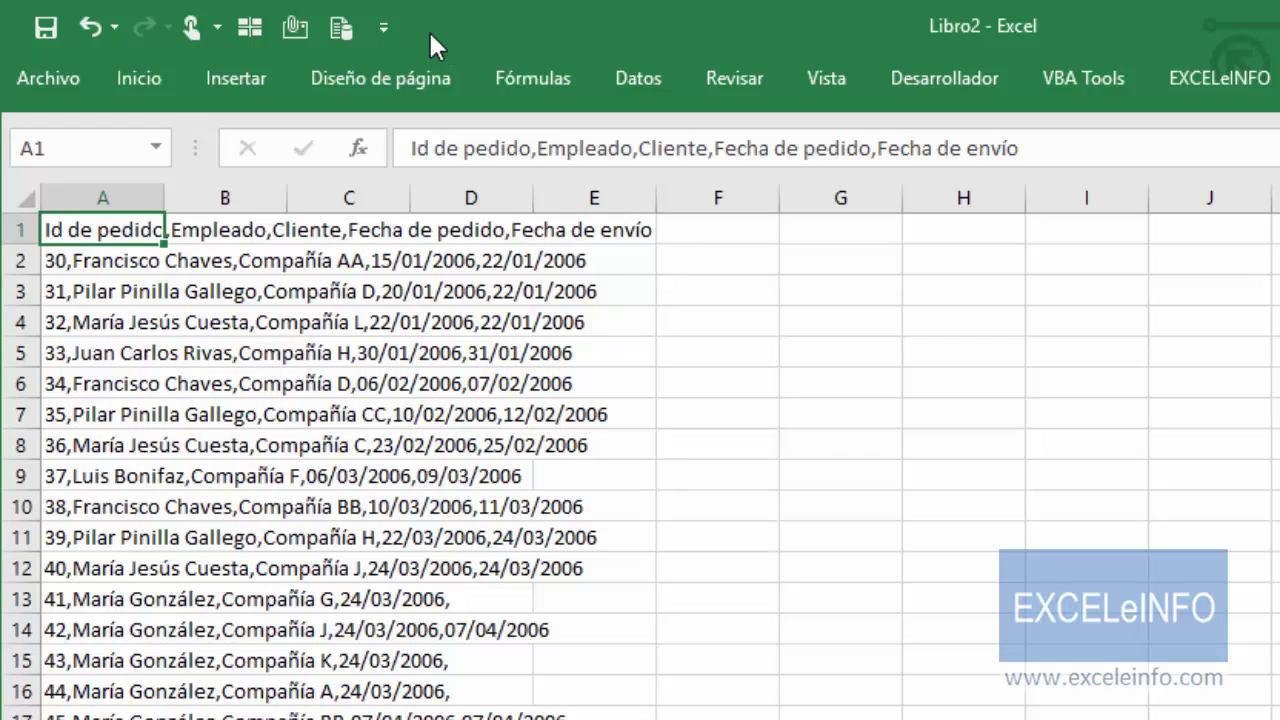
pyautogui.rightClick(342, 34)
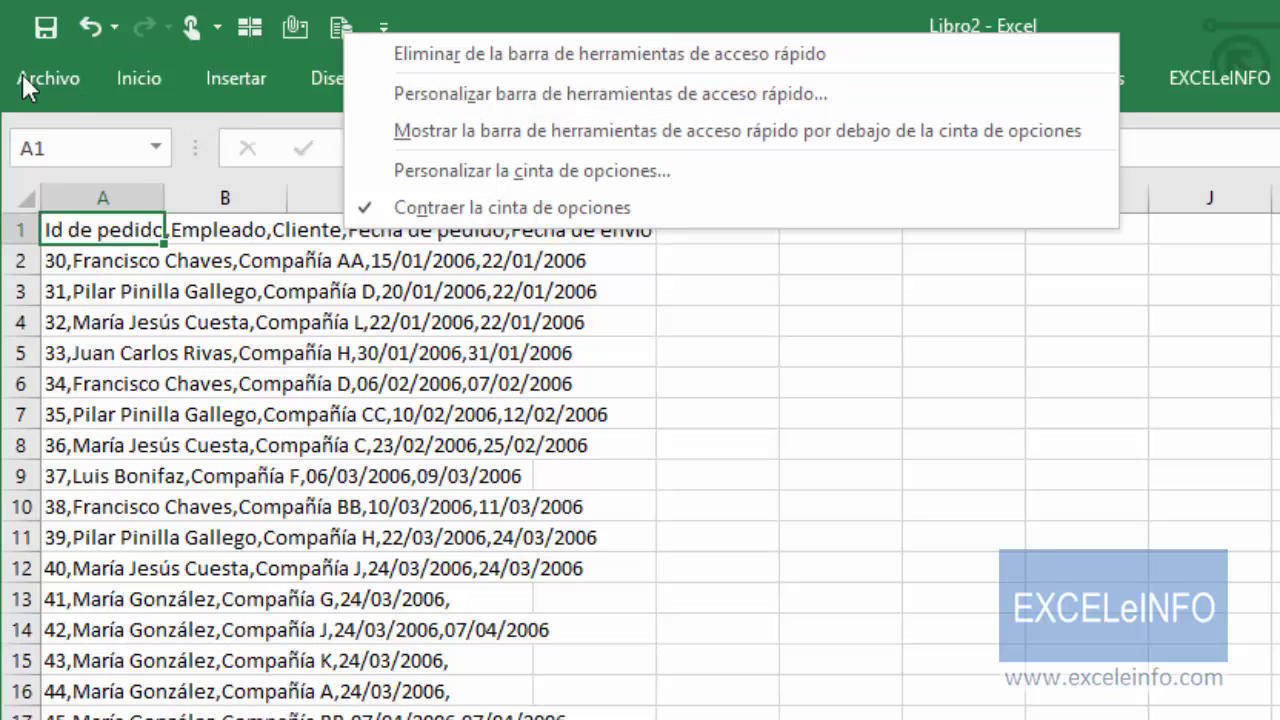
pyautogui.click(64, 83)
pyautogui.press('Escape')
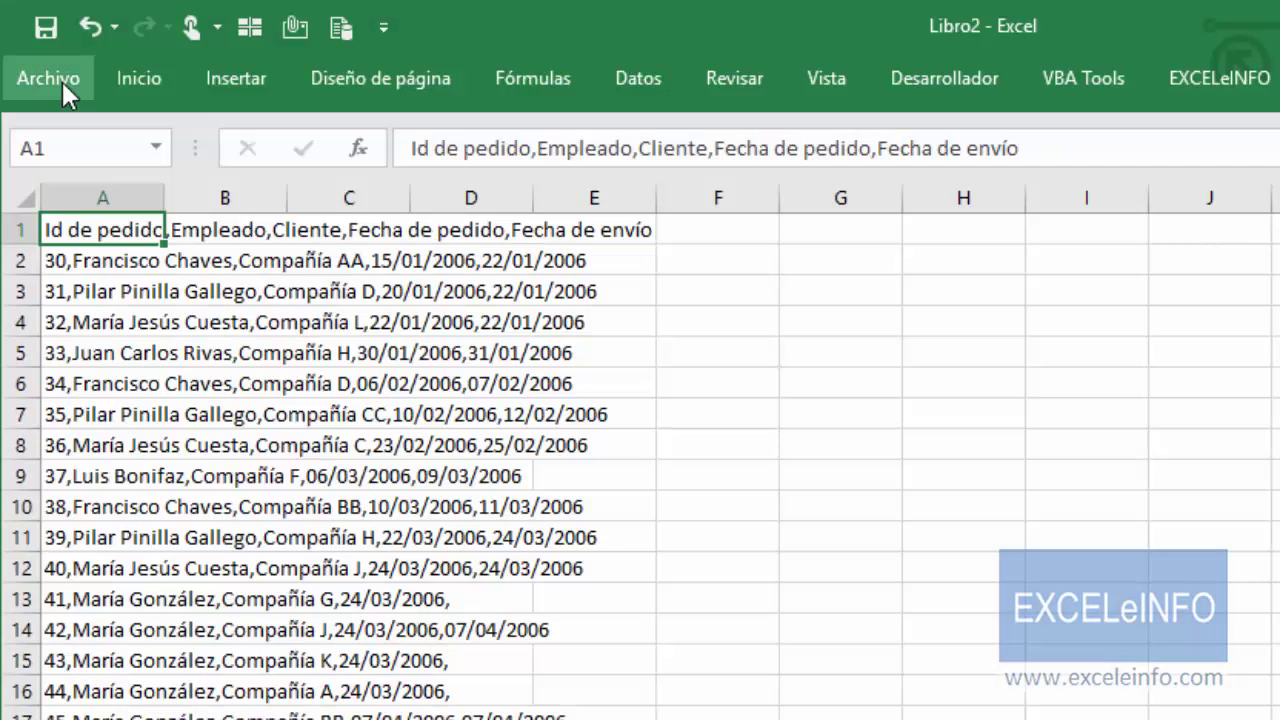
# Step: Open the Quick Access Toolbar customization options and list the available commands from "Todos los comandos"
pyautogui.click(62, 81)
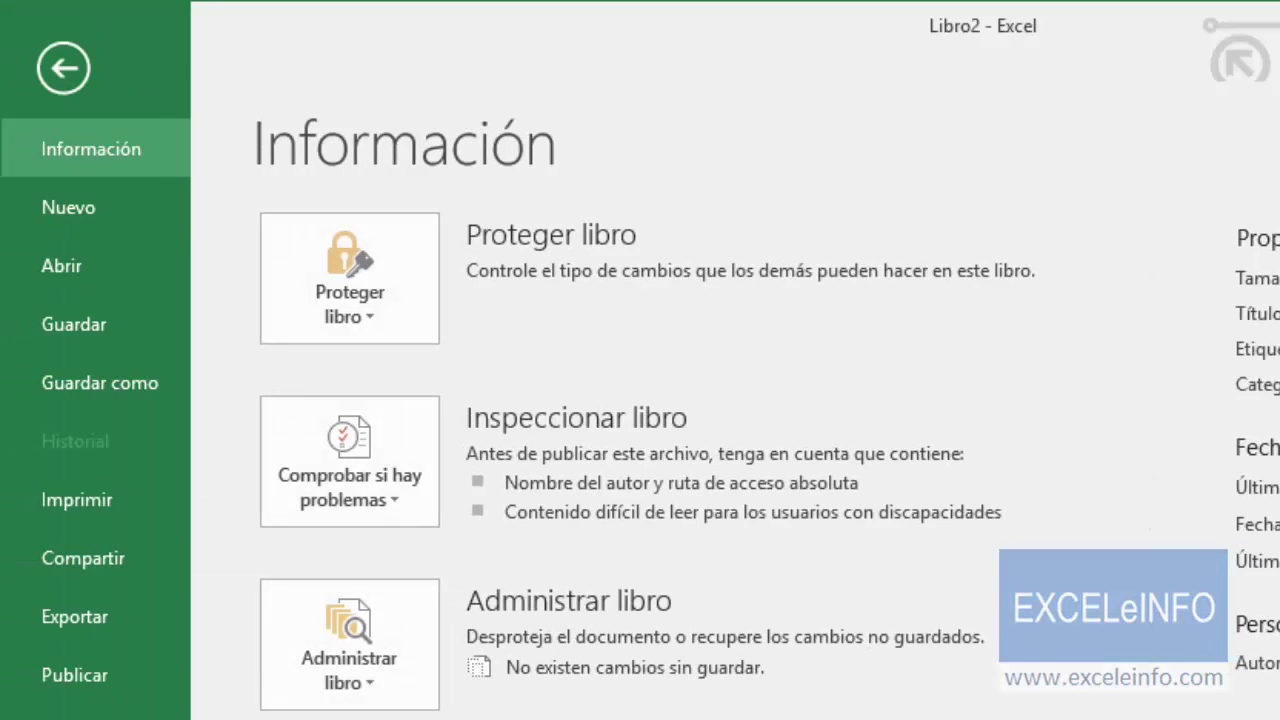
pyautogui.click(70, 712)
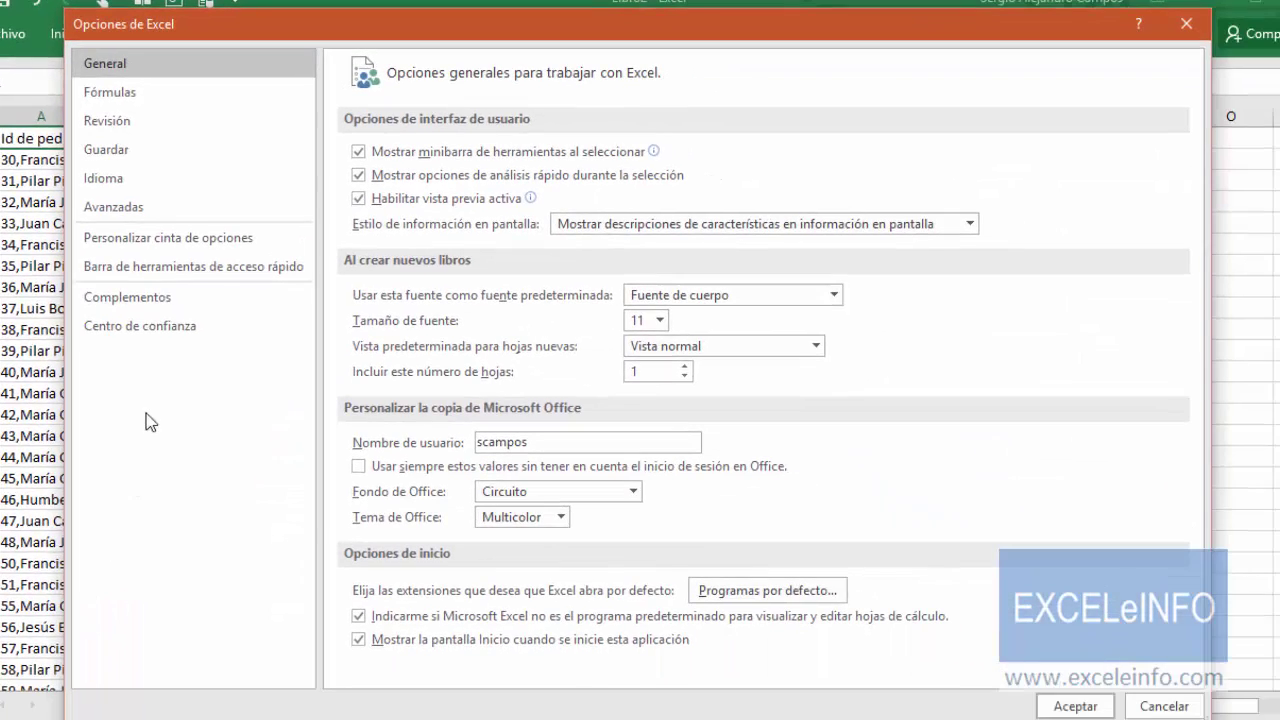
pyautogui.click(213, 272)
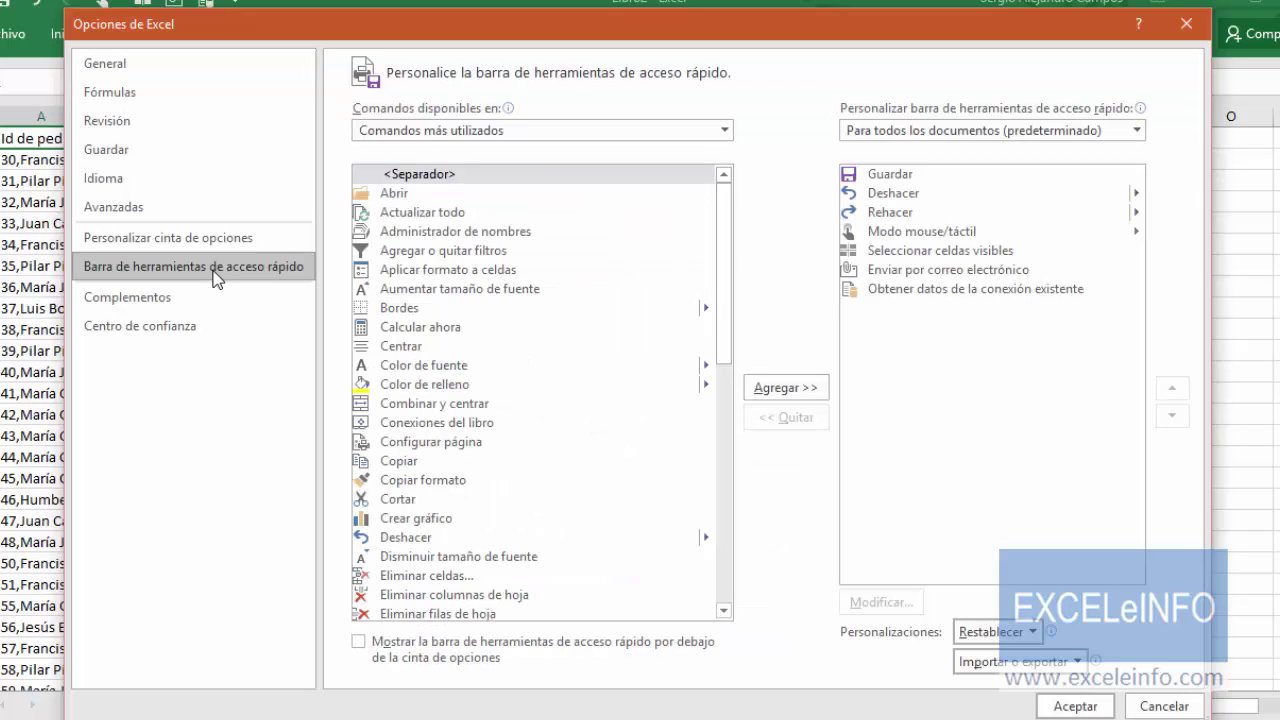
pyautogui.click(722, 130)
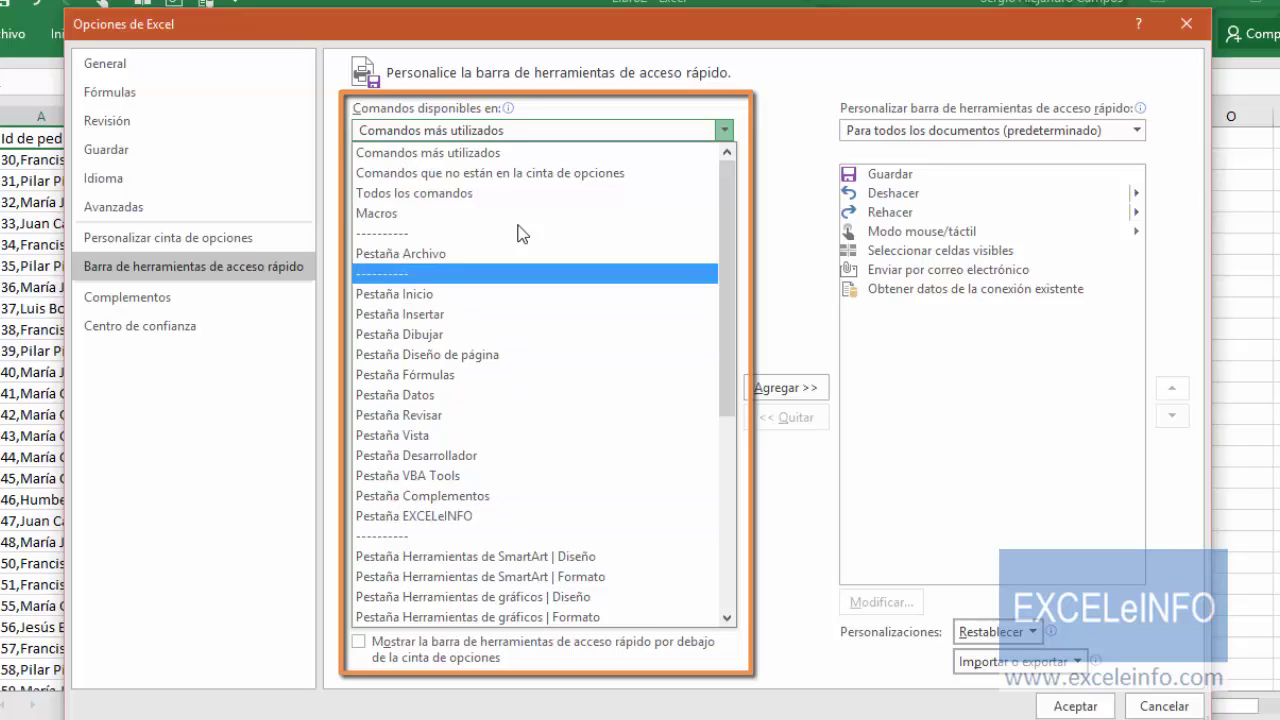
pyautogui.click(504, 192)
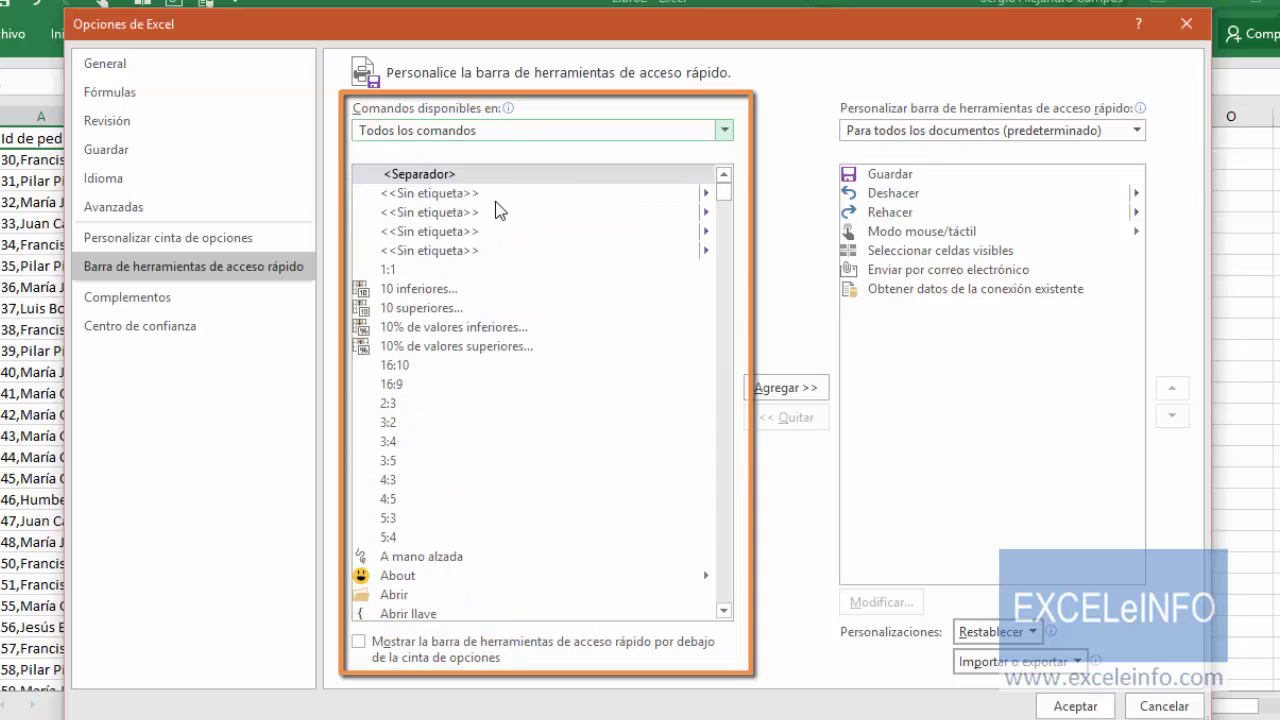
# Step: Add the "Texto en columnas..." command to the Quick Access Toolbar and accept the options
pyautogui.click(495, 201)
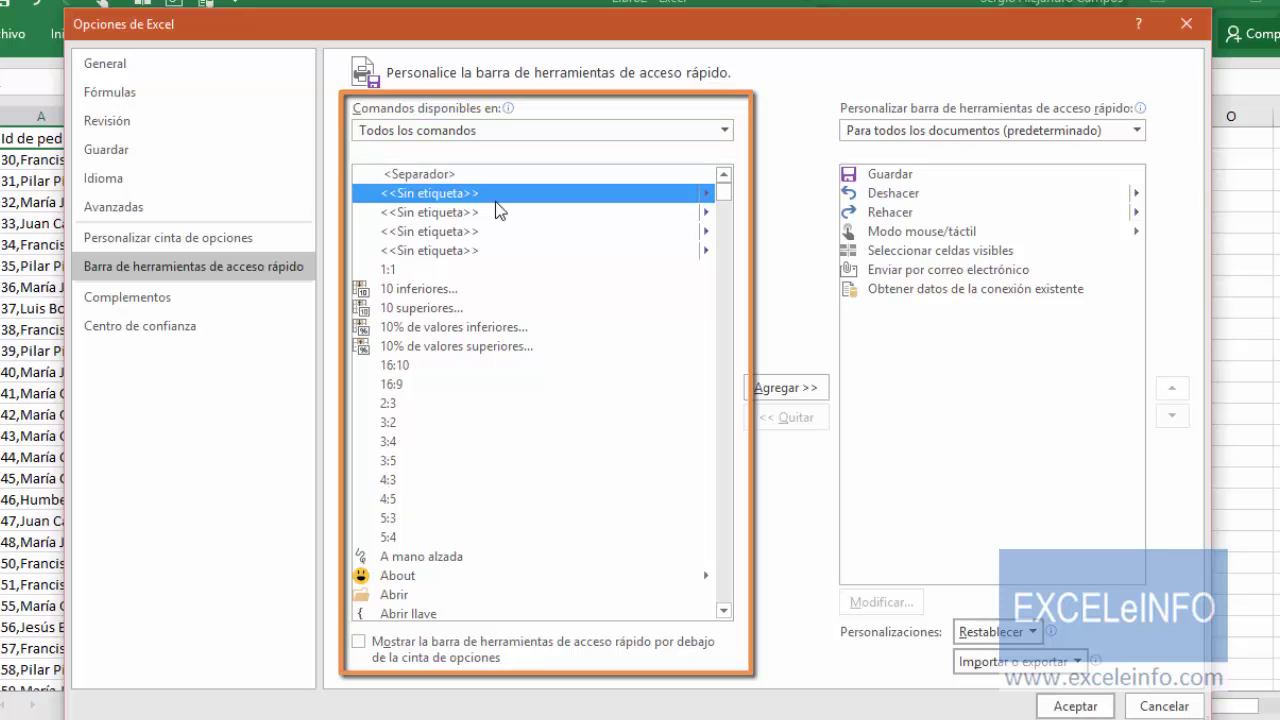
pyautogui.press('t')
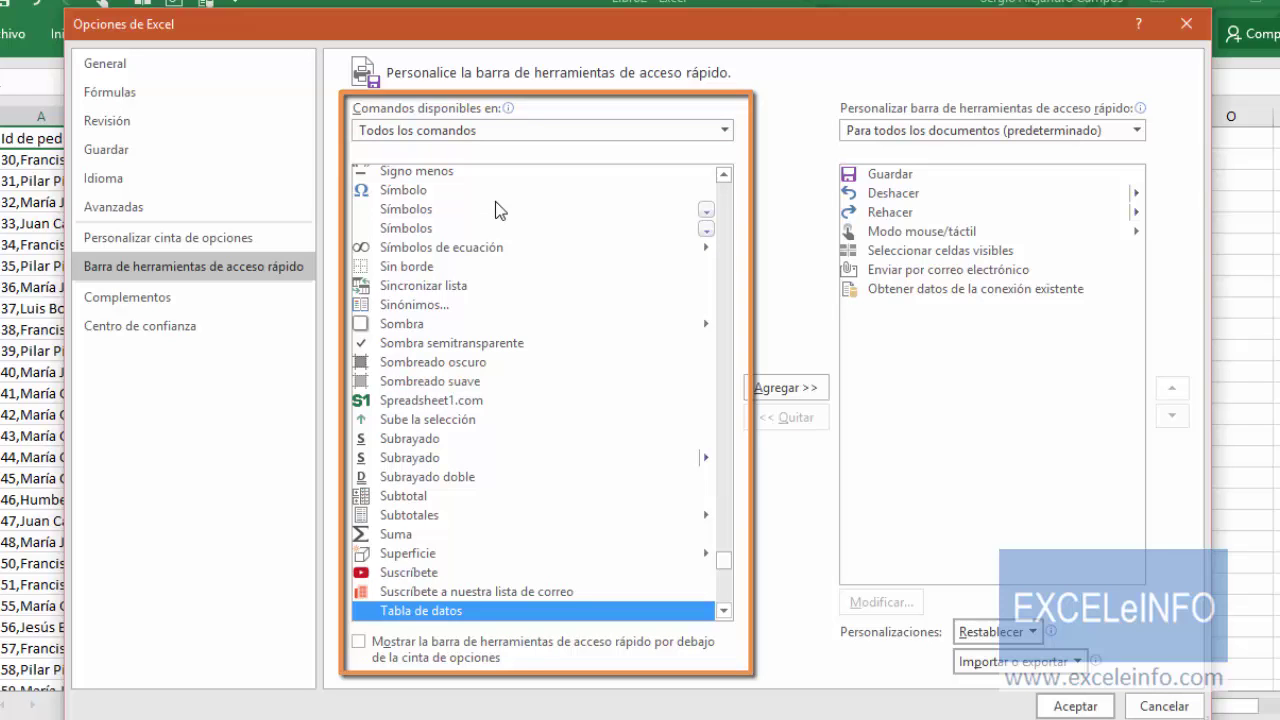
pyautogui.press('t')
pyautogui.press('a')
pyautogui.press('m')
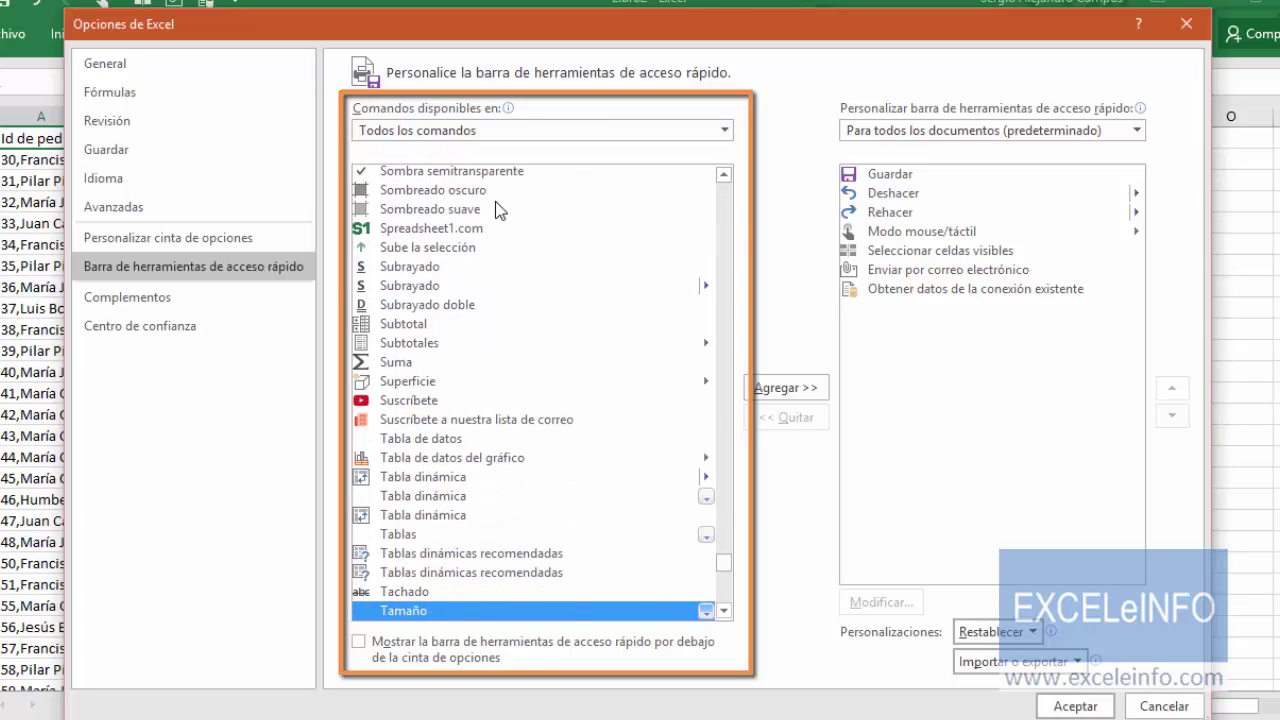
pyautogui.press('Down')
pyautogui.press('Down')
pyautogui.press('Down')
pyautogui.press('Down')
pyautogui.press('Down')
pyautogui.press('Down')
pyautogui.press('Down')
pyautogui.press('Down')
pyautogui.press('Down')
pyautogui.press('Down')
pyautogui.press('Down')
pyautogui.press('Down')
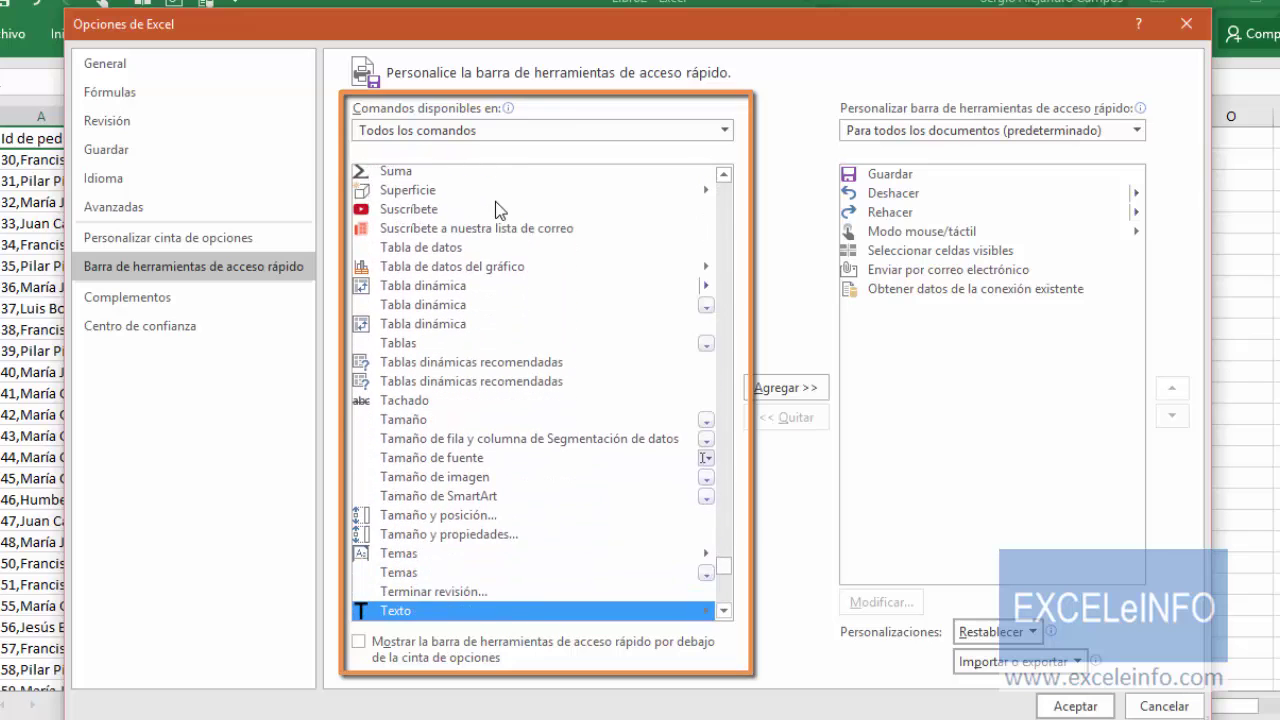
pyautogui.press('Down')
pyautogui.press('Up')
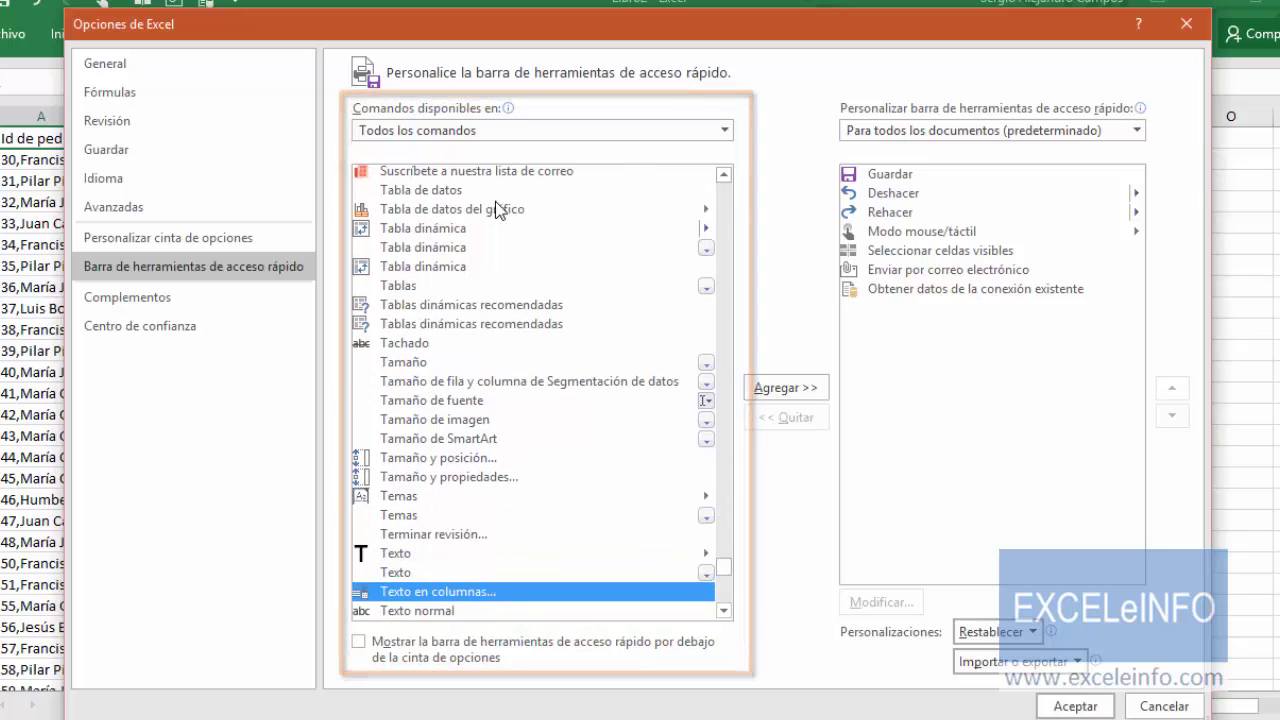
pyautogui.click(806, 388)
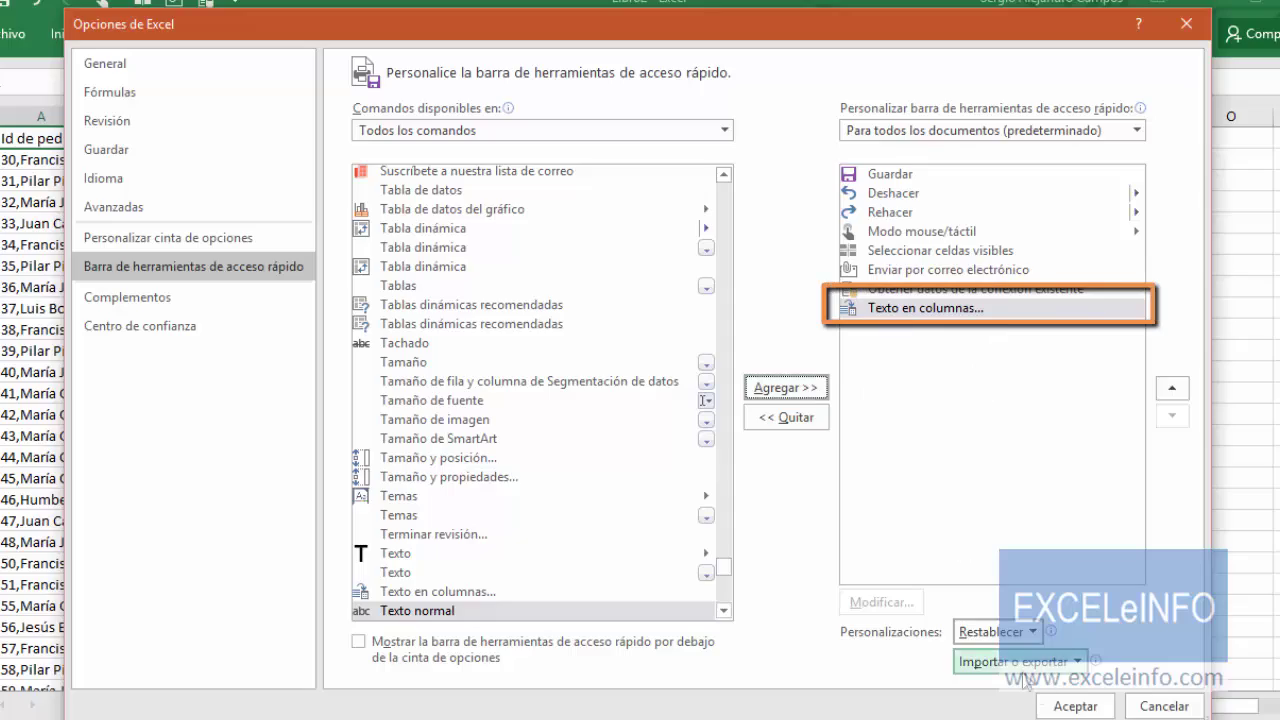
pyautogui.click(1075, 706)
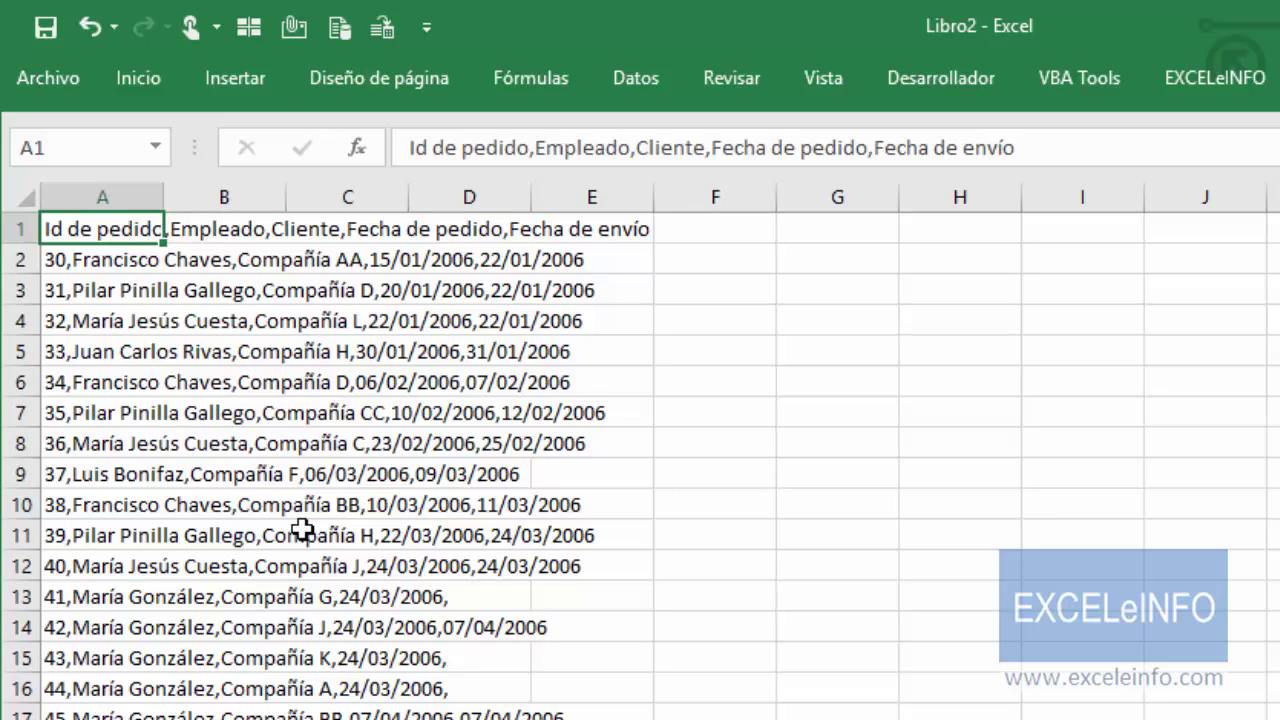
# Step: Launch the "Texto en columnas" wizard from the Quick Access Toolbar and close it without converting anything
pyautogui.press('alt')
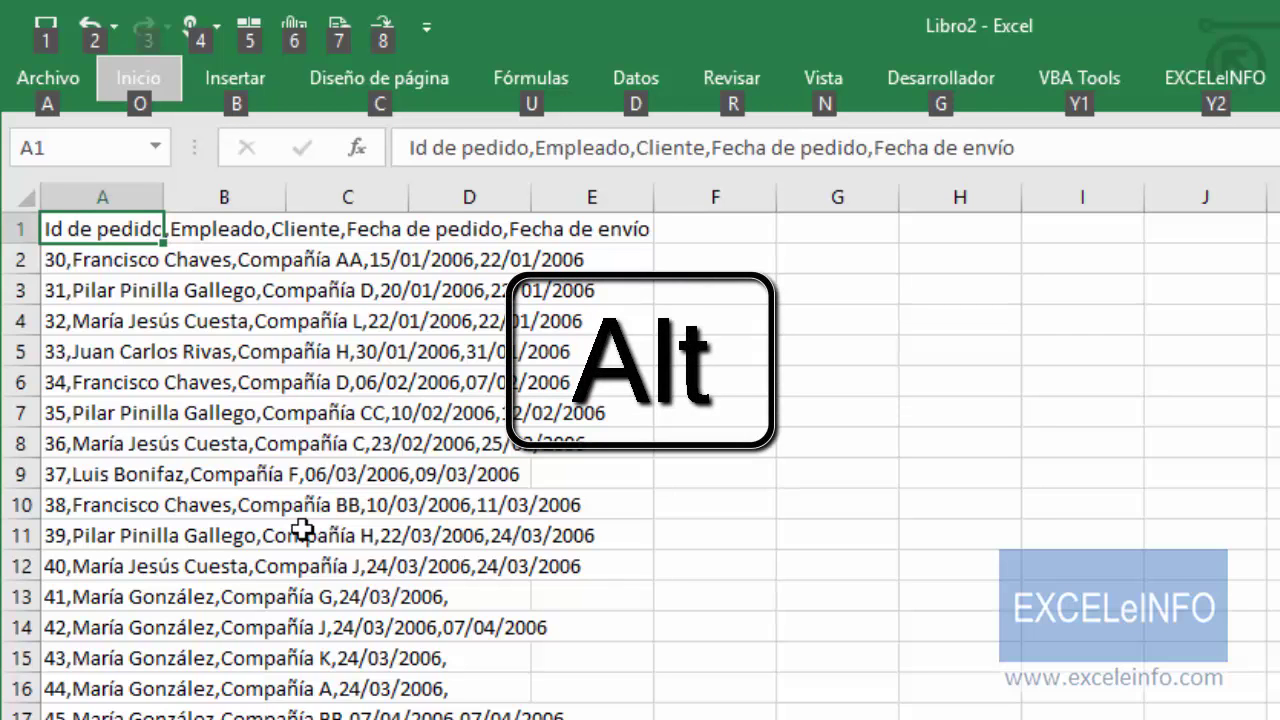
pyautogui.press('8')
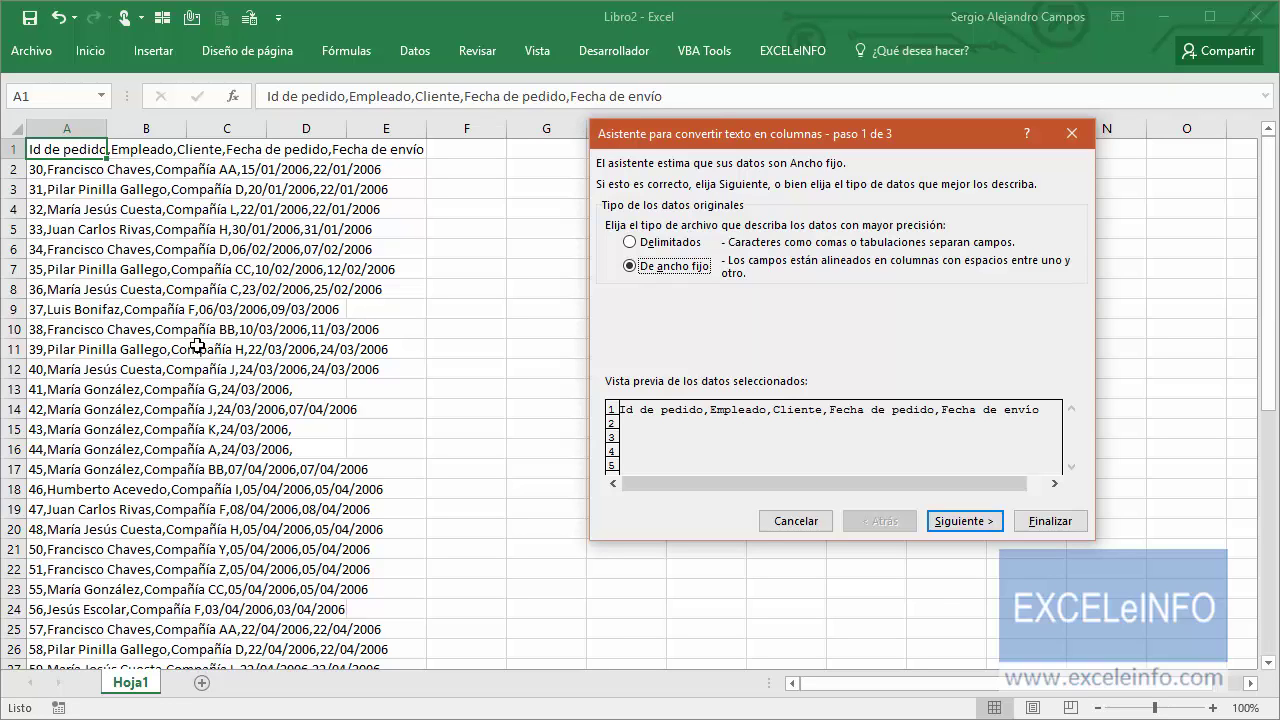
pyautogui.press('Escape')
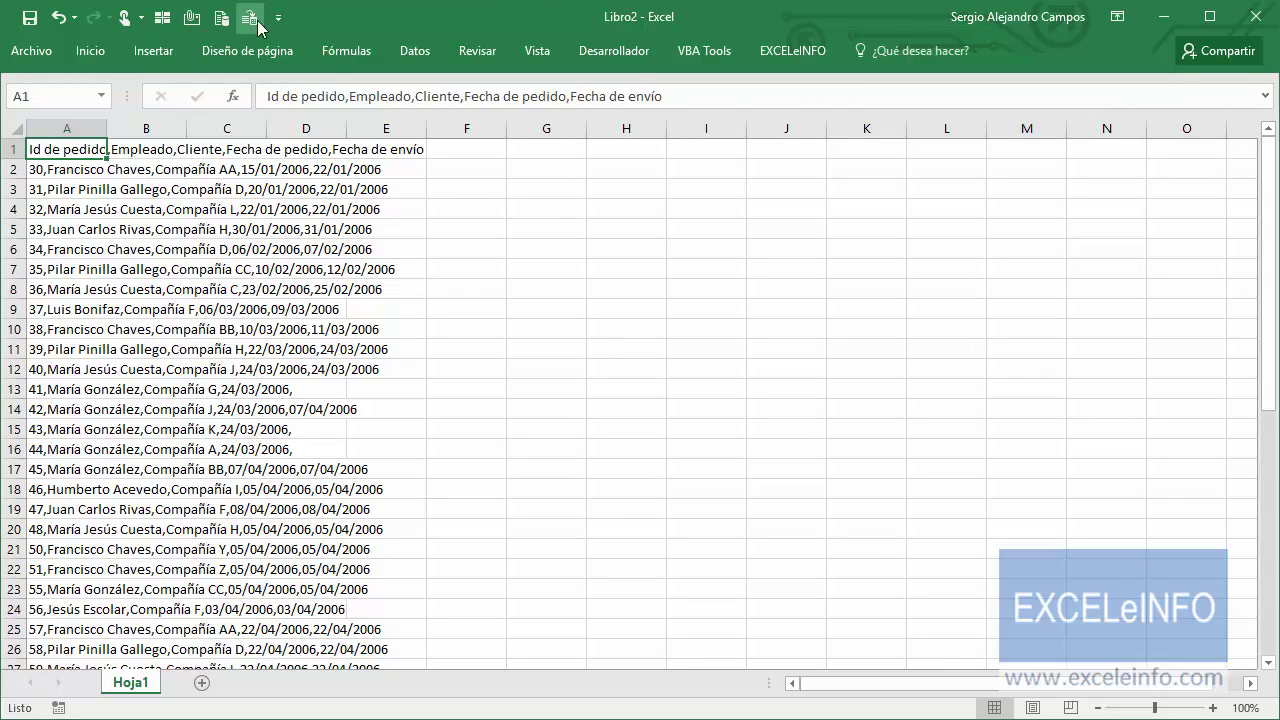
# Step: Open the Quick Access Toolbar customization again and list the commands from "Pestaña EXCELeINFO"
pyautogui.click(789, 55)
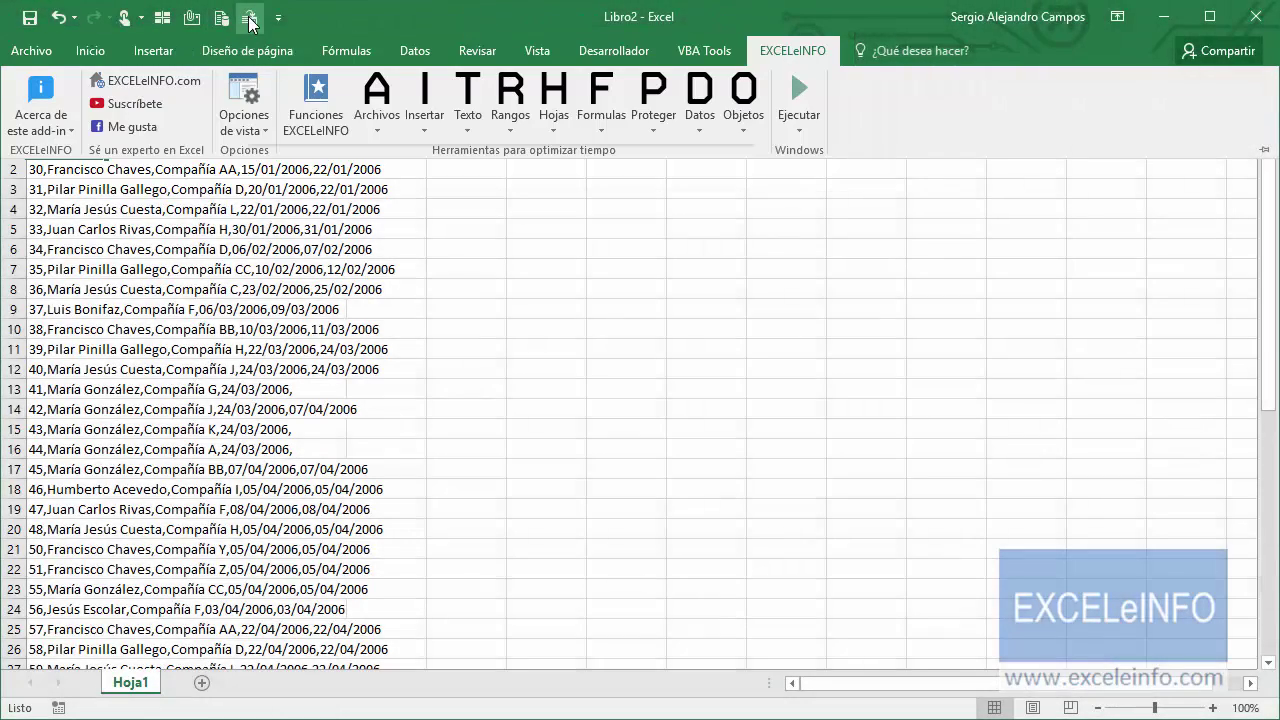
pyautogui.rightClick(250, 22)
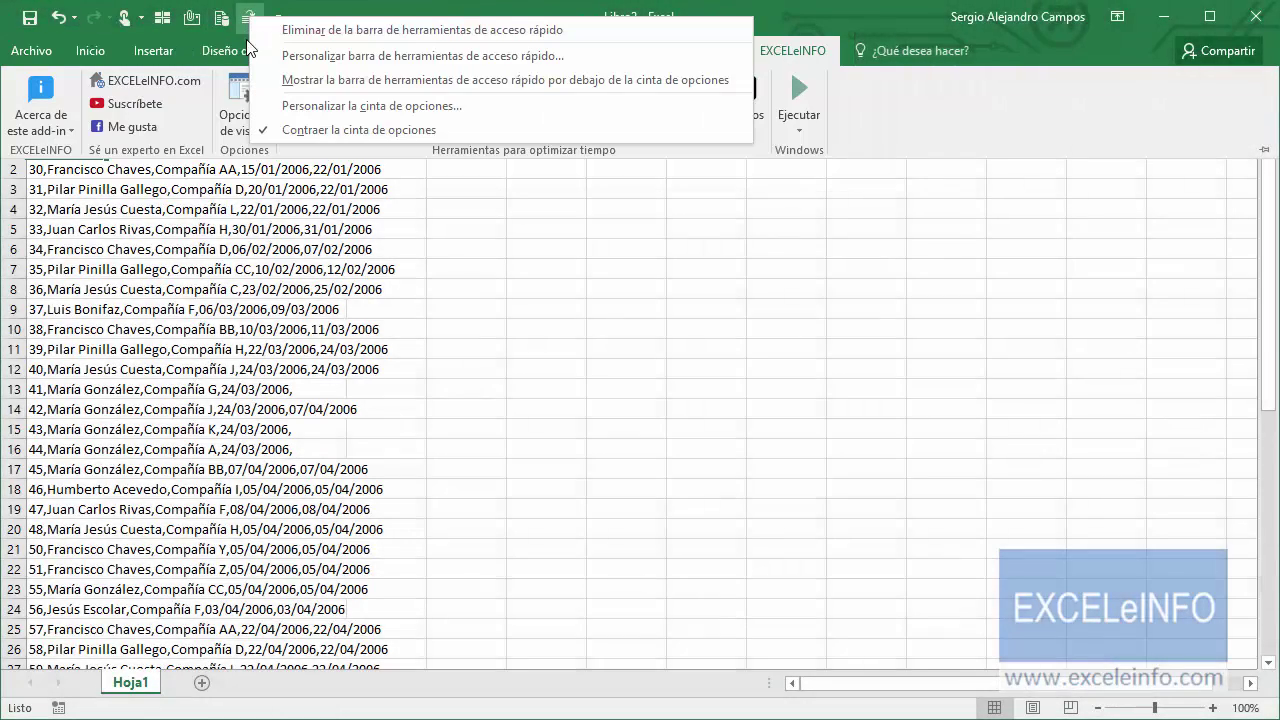
pyautogui.click(432, 56)
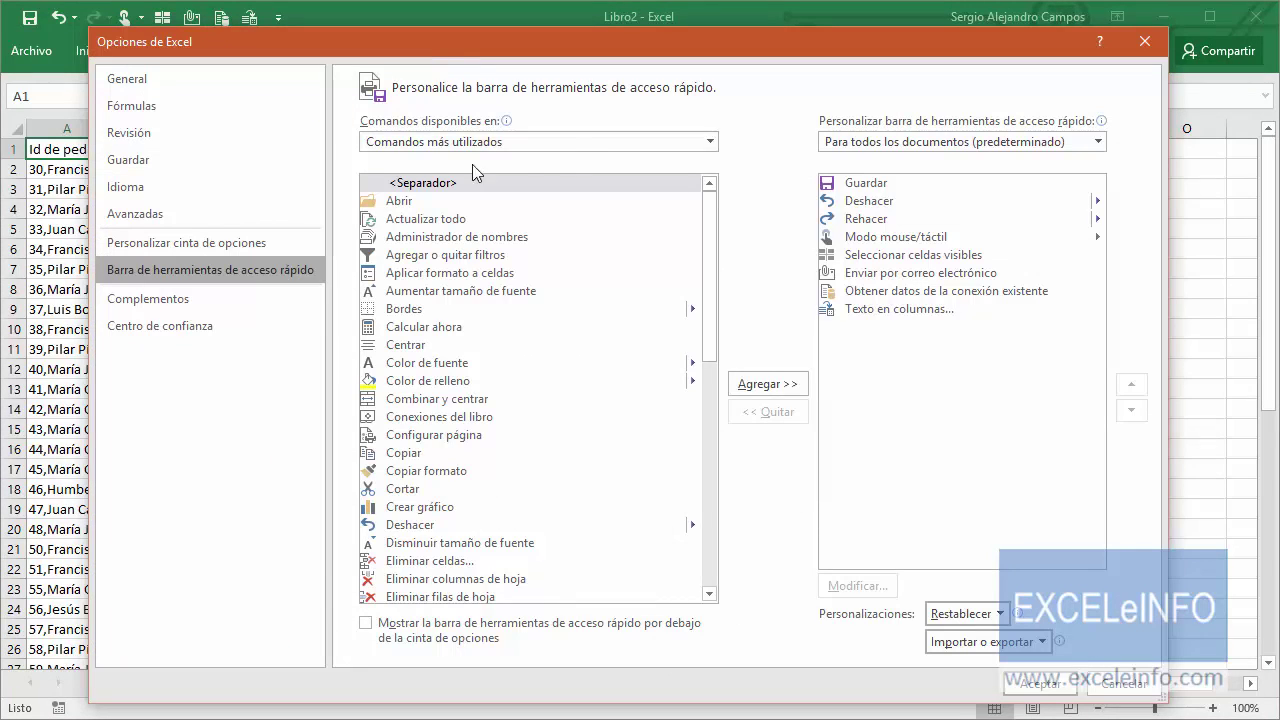
pyautogui.click(567, 137)
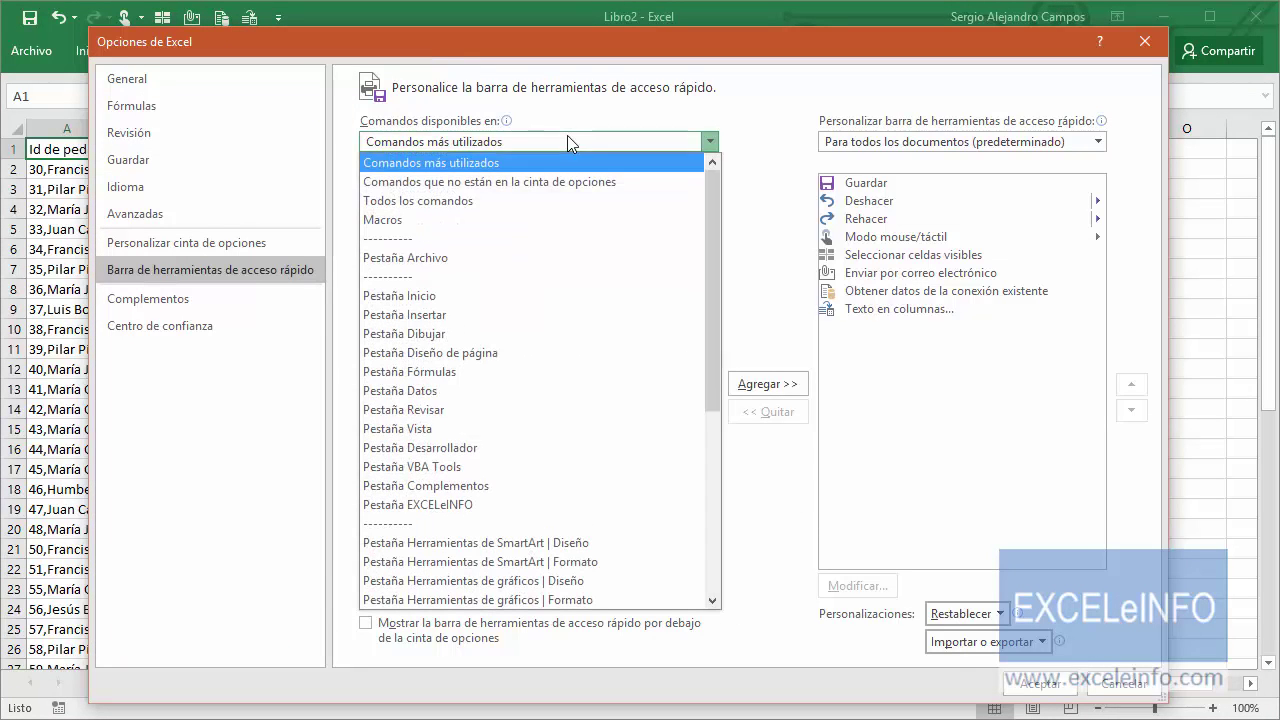
pyautogui.click(507, 504)
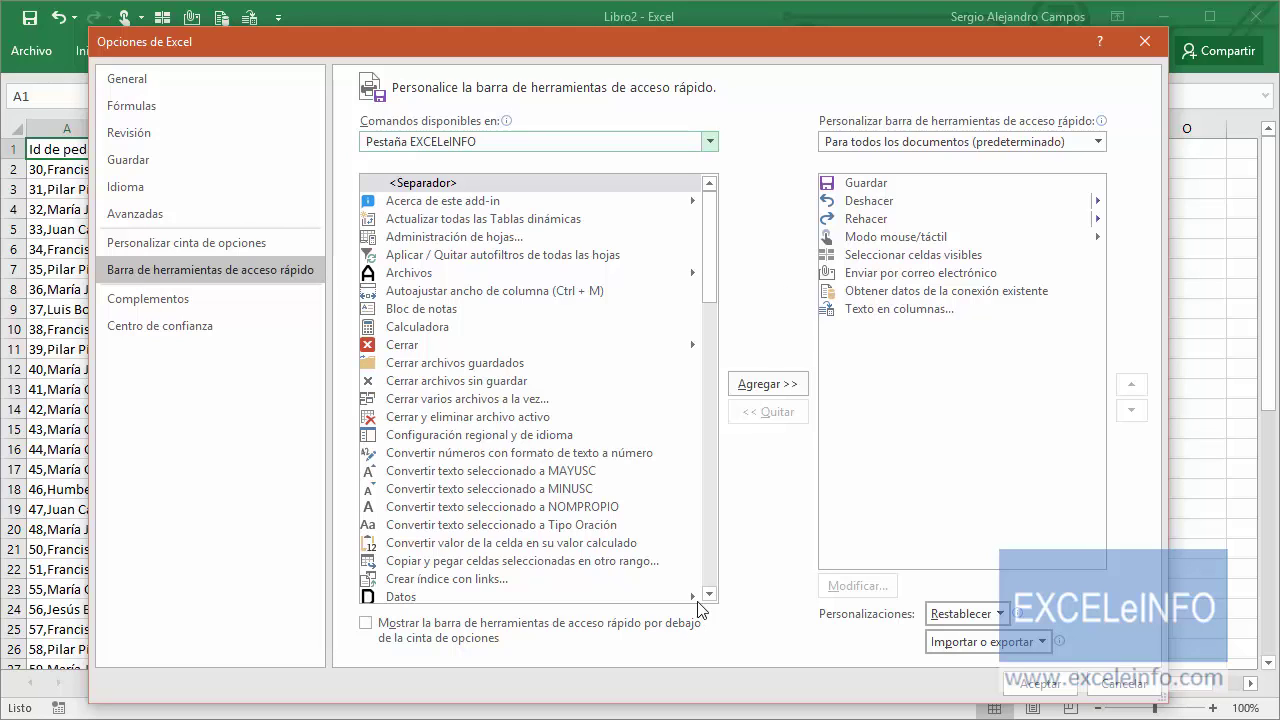
# Step: Add the "Crear índice con links..." command to the Quick Access Toolbar and accept the options
pyautogui.click(490, 580)
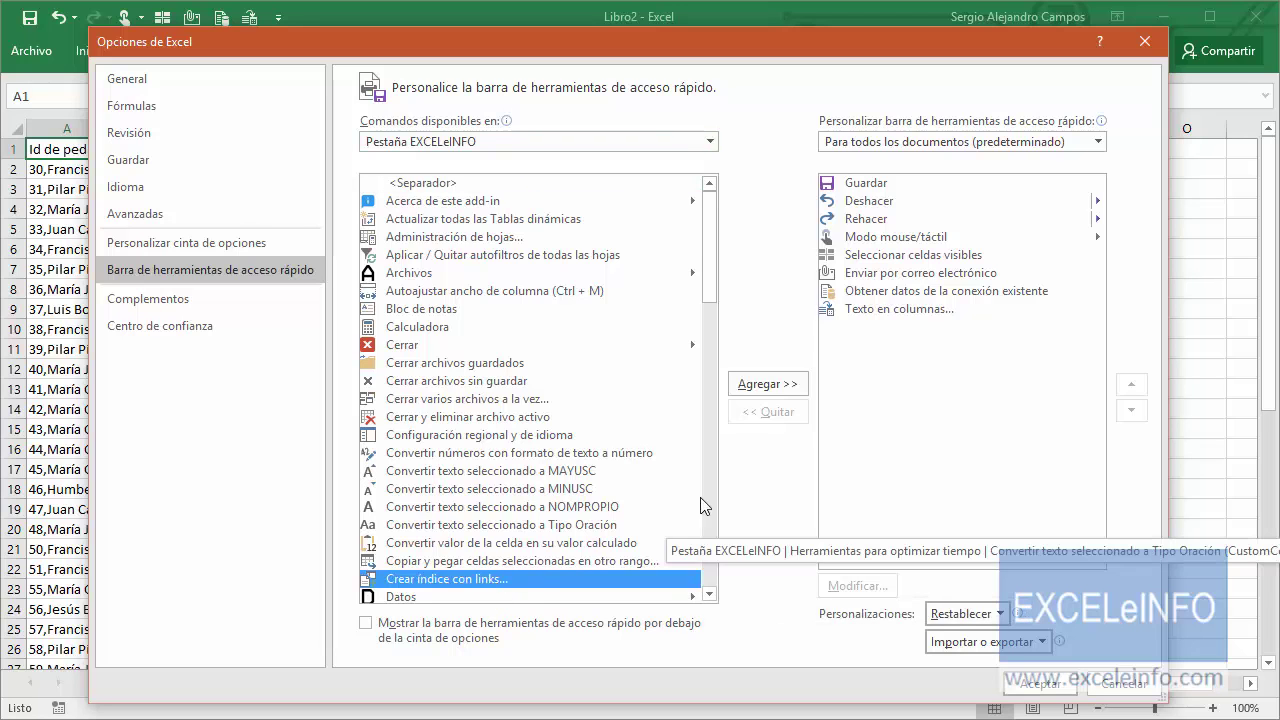
pyautogui.click(776, 386)
pyautogui.click(776, 384)
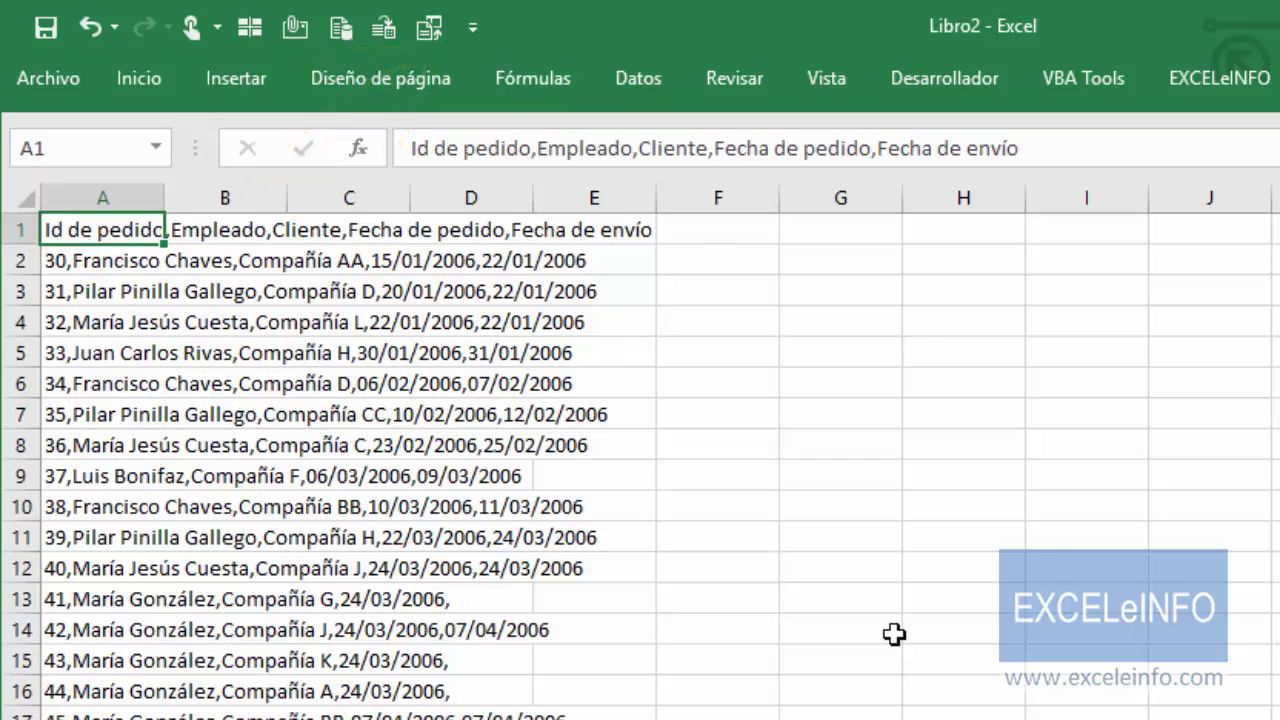
# Step: Launch "Crear índice con links" from the Quick Access Toolbar and close its dialog without creating an index
pyautogui.press('alt')
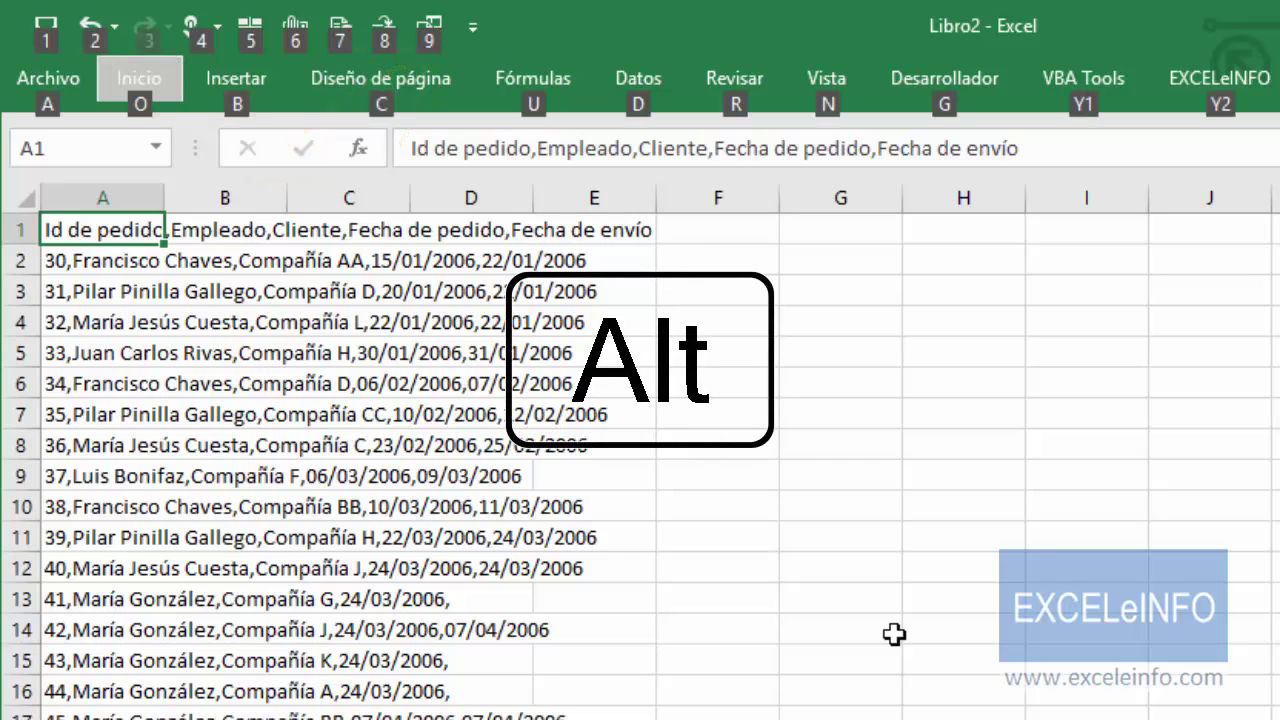
pyautogui.press('9')
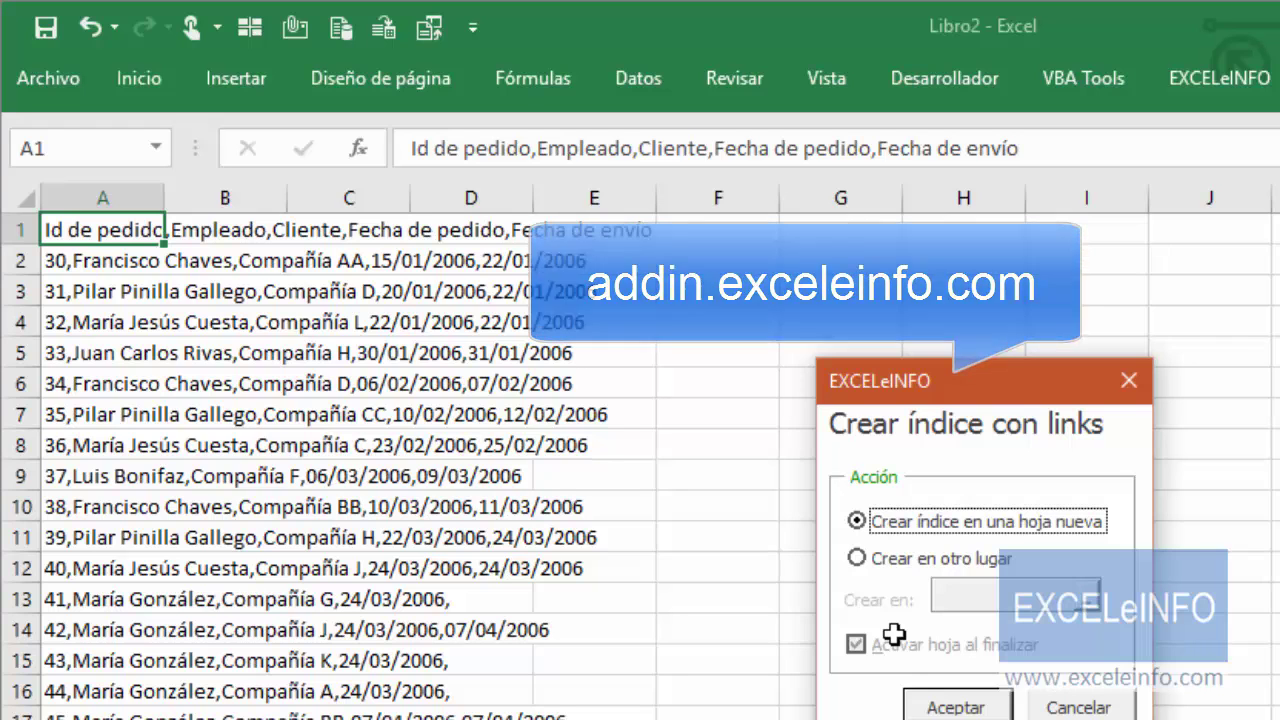
pyautogui.press('Escape')
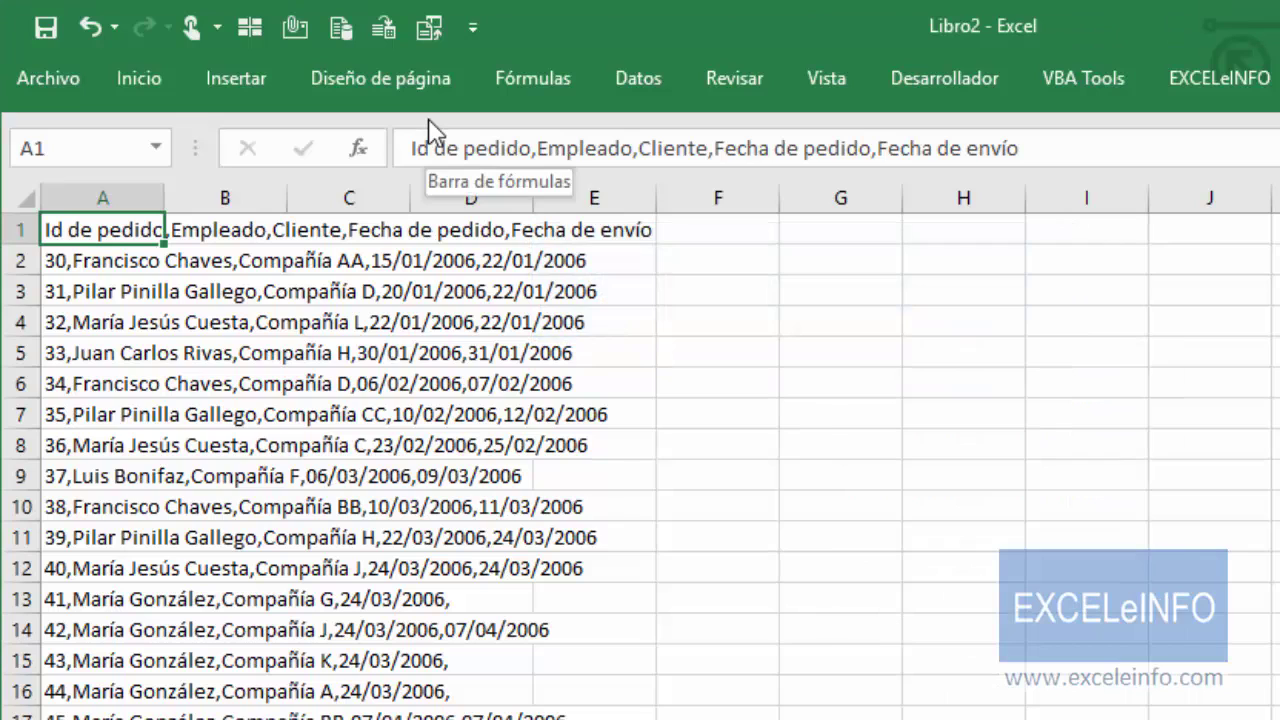